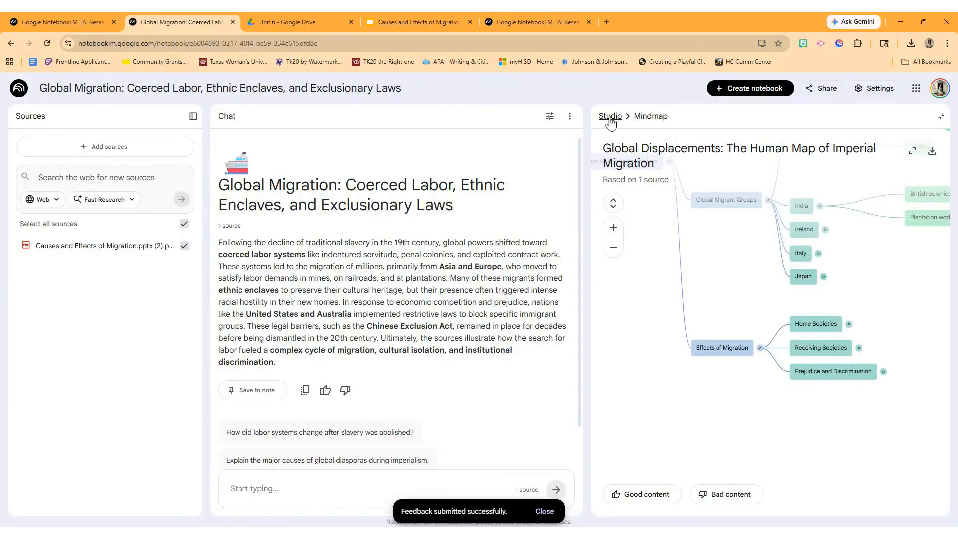
Step: Leave the mind map and generate flashcards from the source with the standard number of cards and medium difficulty
click(610, 119)
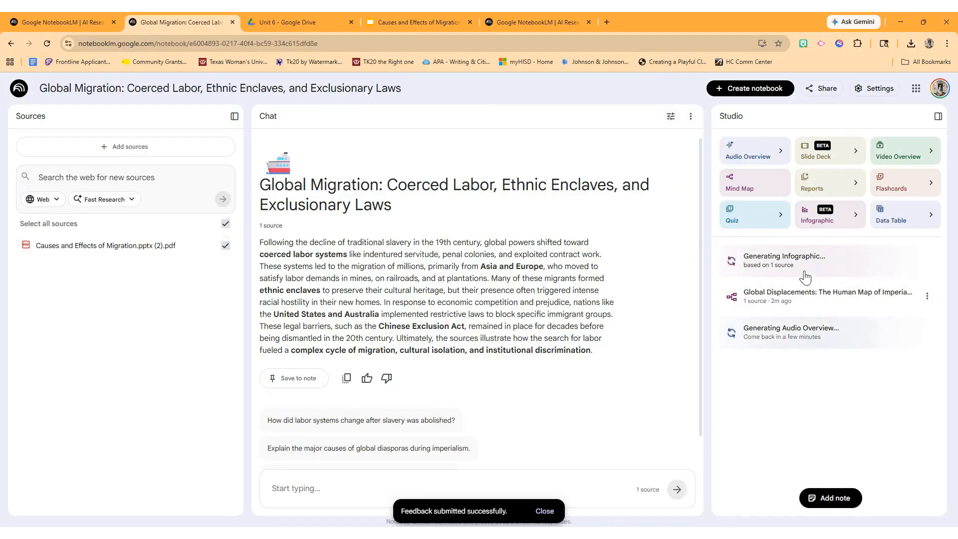
click(920, 183)
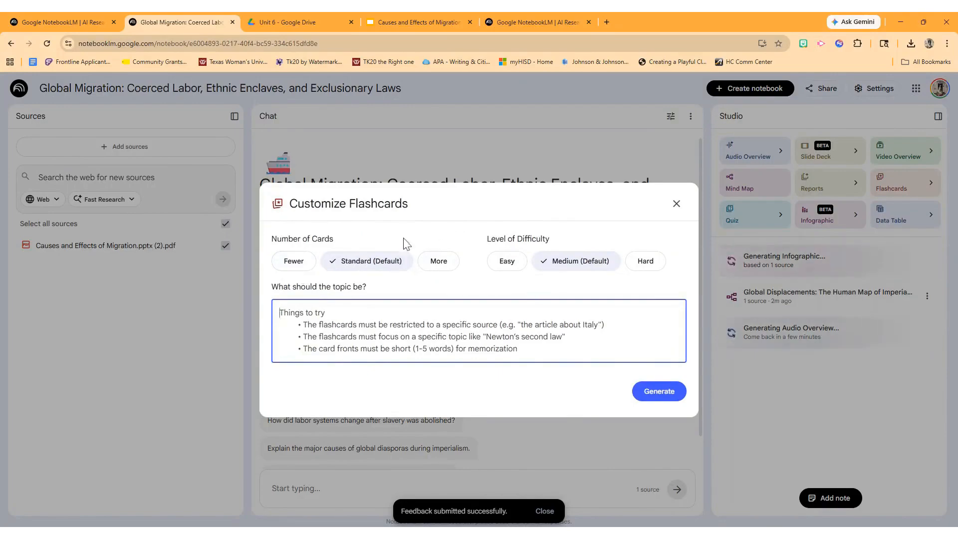
click(659, 392)
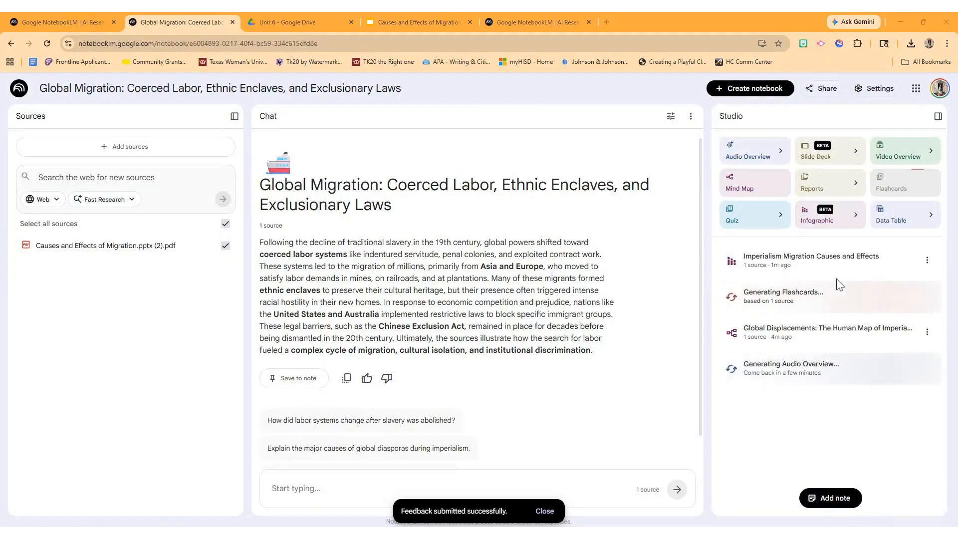
Step: Open the "Imperialism Migration Causes and Effects" infographic, inspect it up close and download it
click(814, 267)
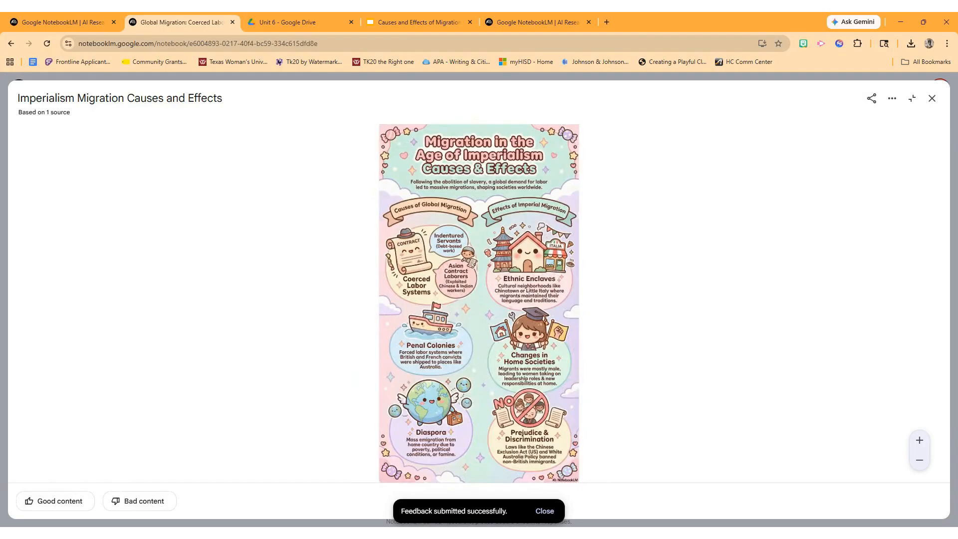
click(920, 440)
click(919, 440)
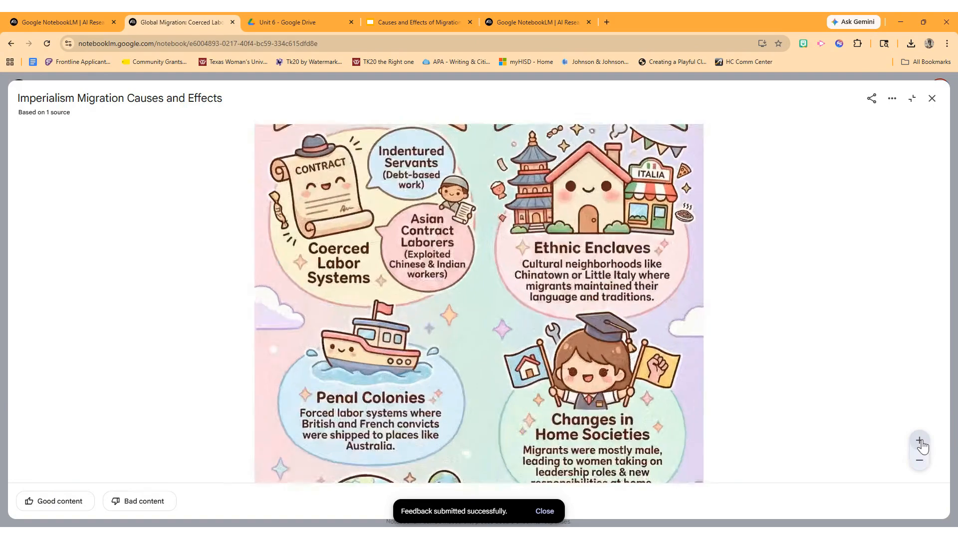
scroll(501, 303, up, 4)
scroll(501, 302, down, 2)
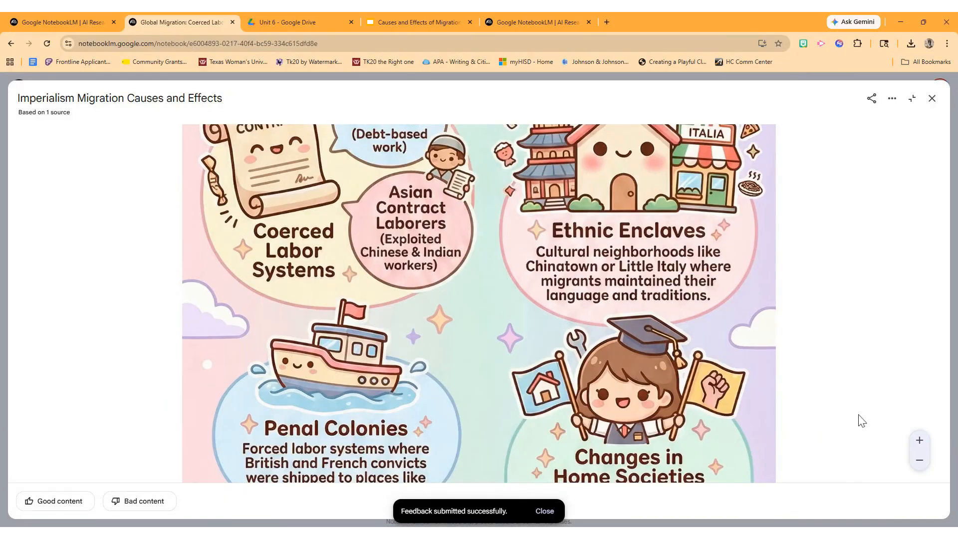
scroll(856, 420, down, 5)
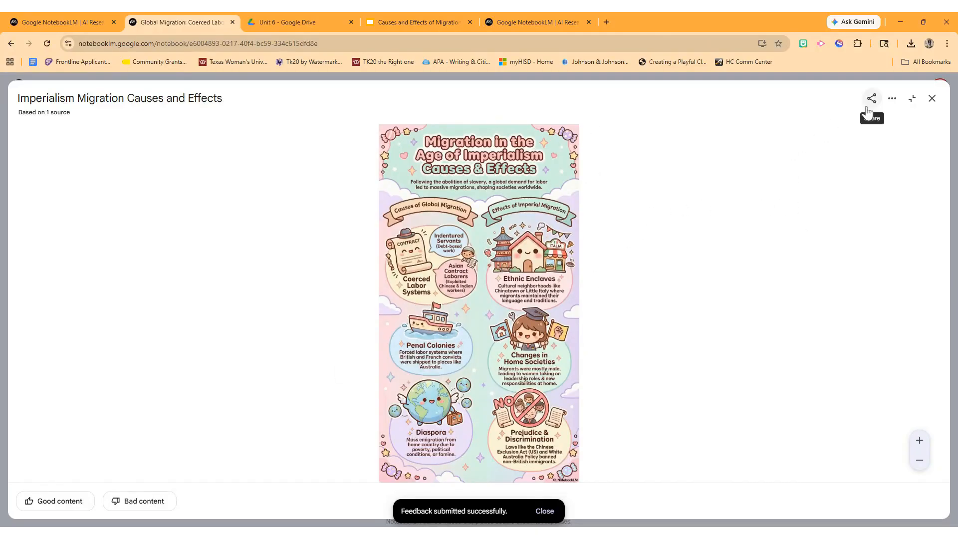
click(893, 100)
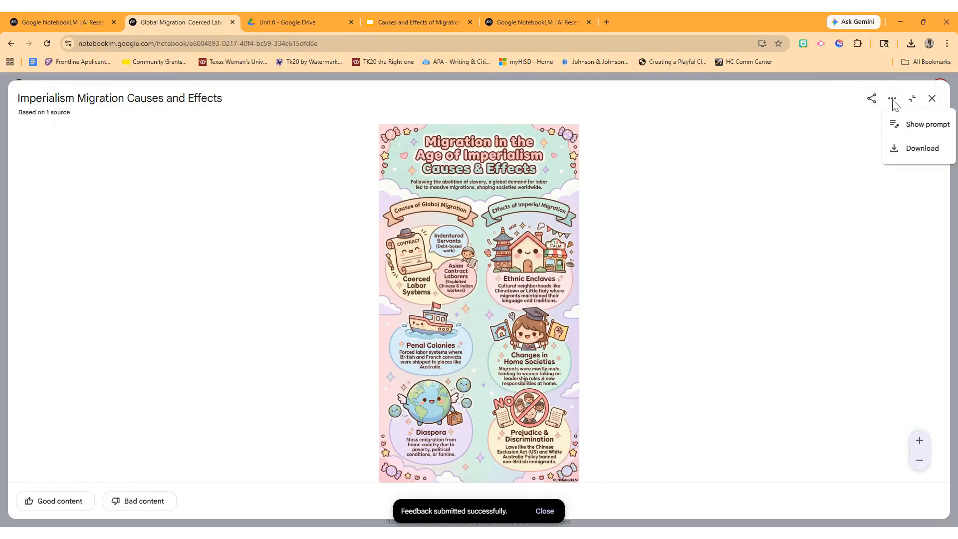
click(922, 152)
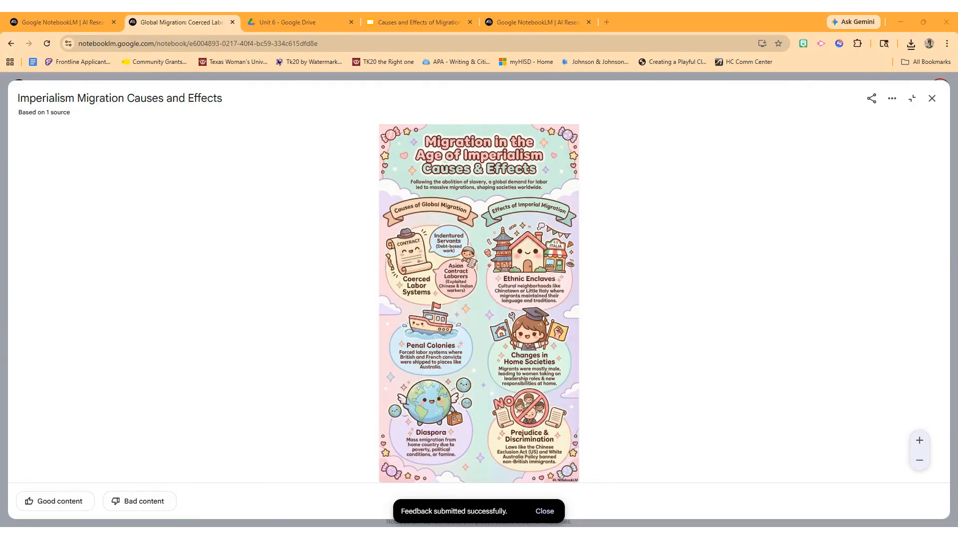
Step: Open Canva in a new browser tab and create a blank Infographic (Digital) design
click(607, 21)
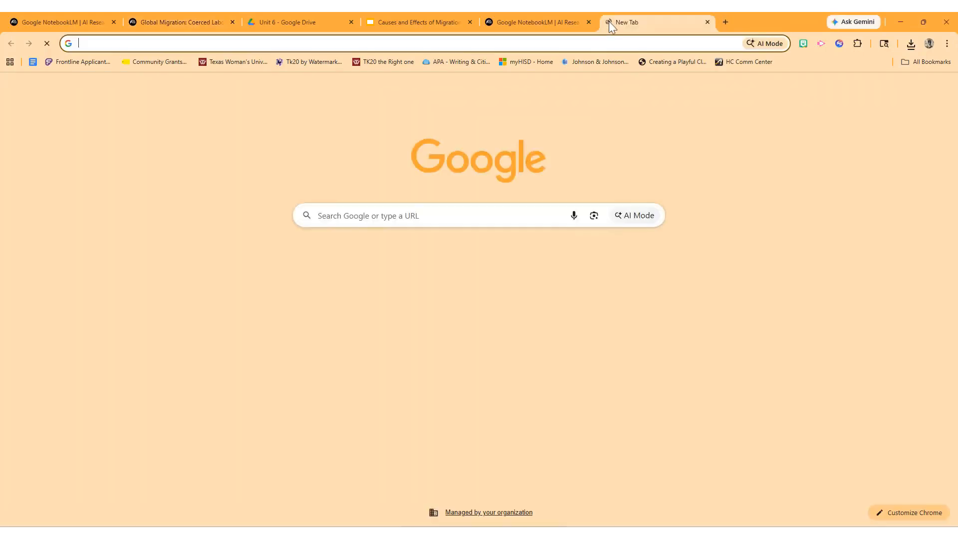
text(can)
key(Return)
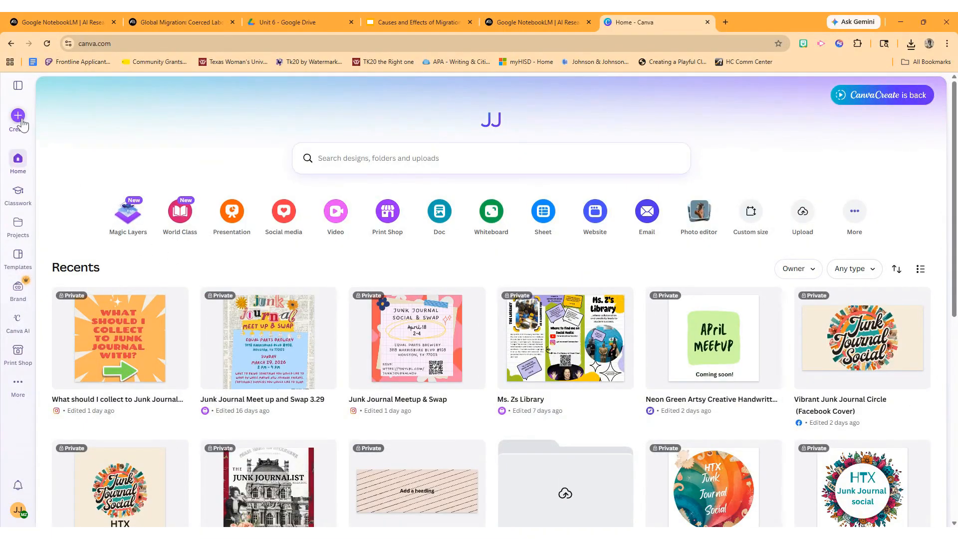
click(19, 117)
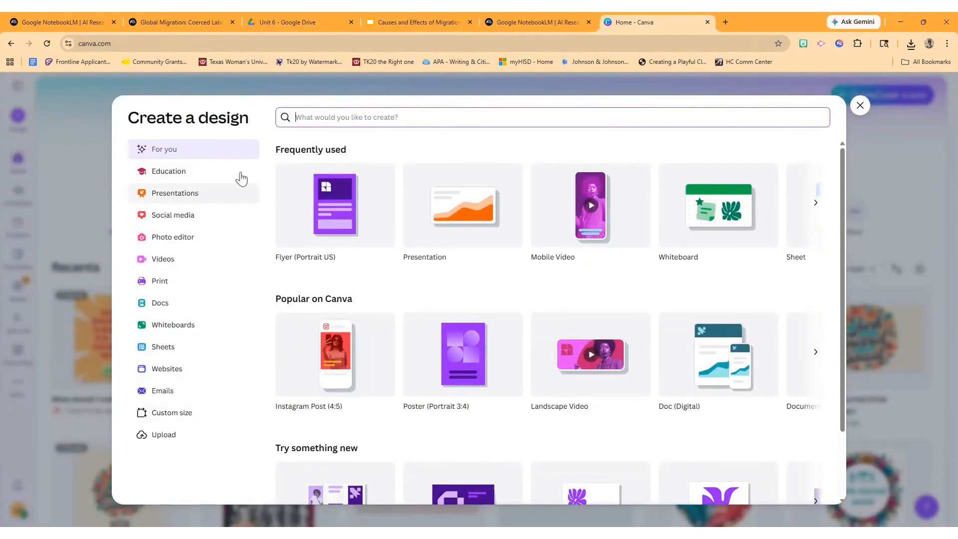
text(info)
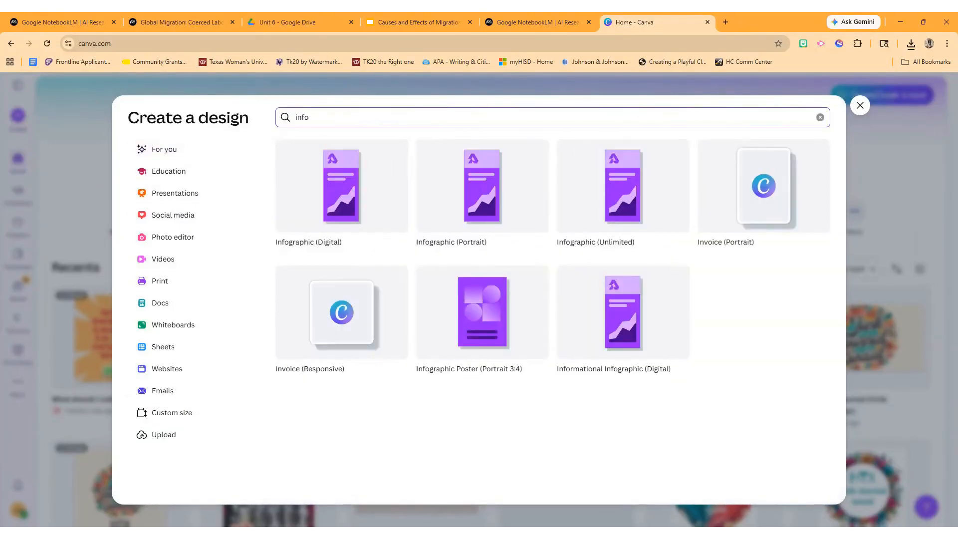
click(345, 186)
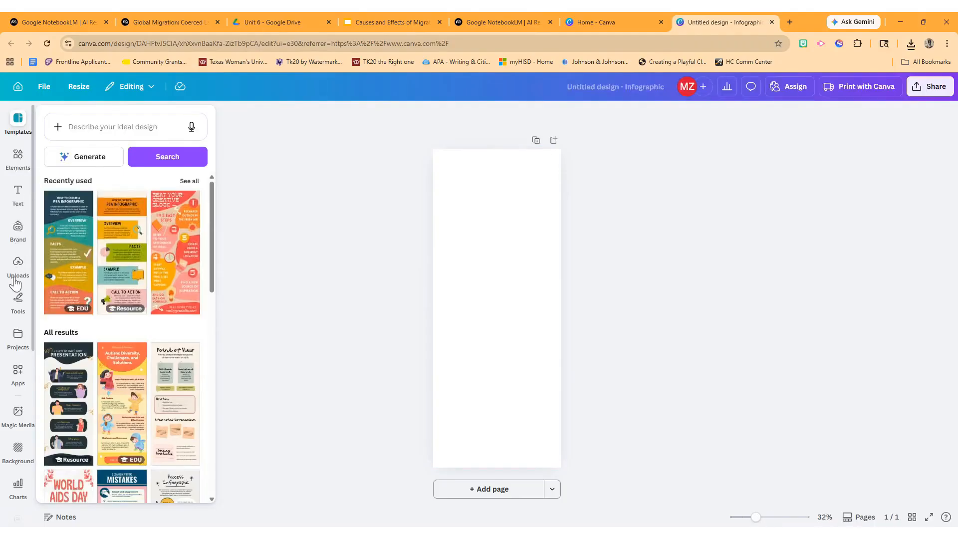
Step: Upload the downloaded migration infographic image to Canva and place it on the blank page
click(18, 265)
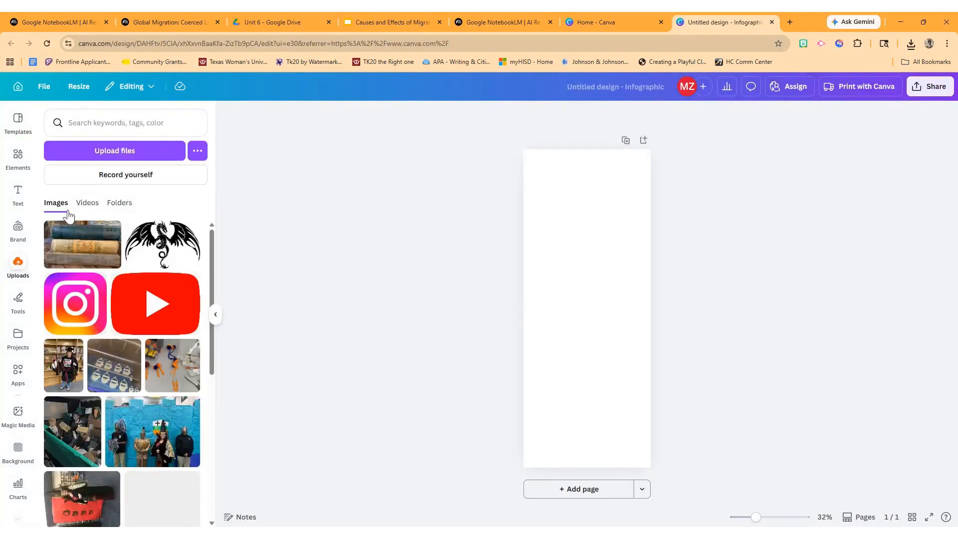
click(115, 151)
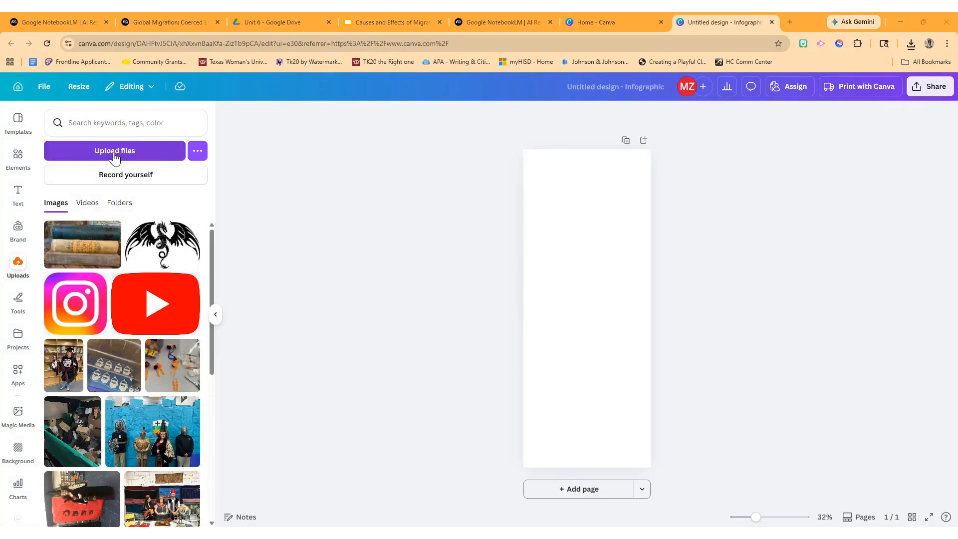
double_click(149, 260)
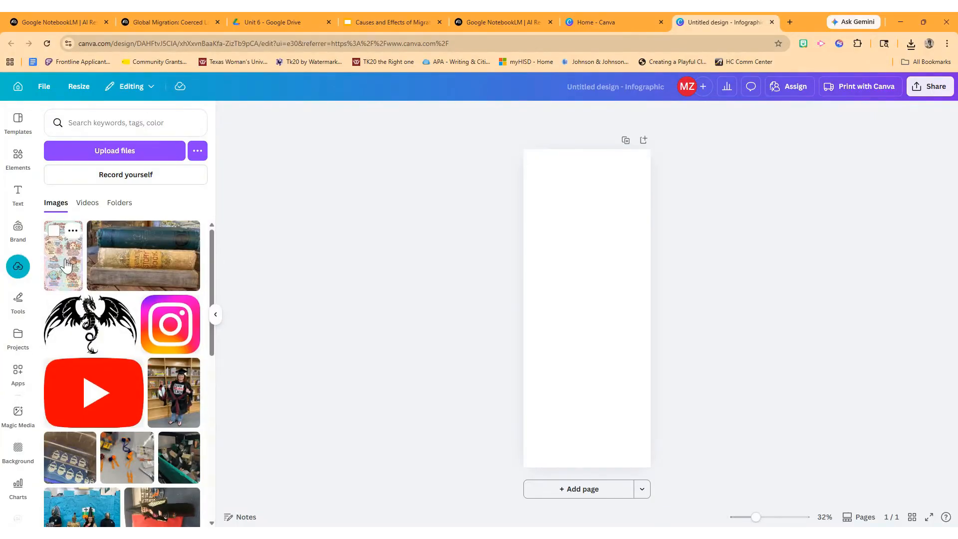
click(66, 258)
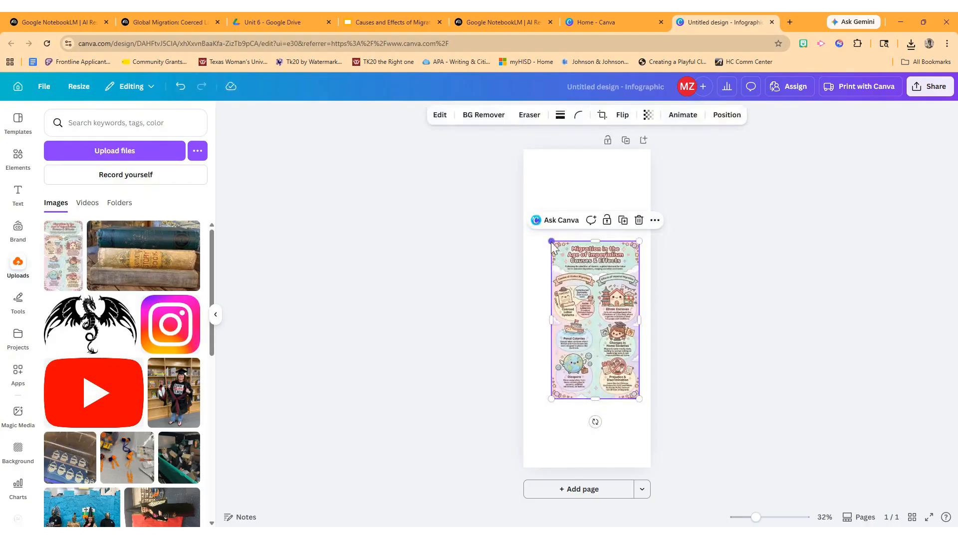
Step: Enlarge the infographic image to the full page width and align it with the page's upper edge
drag(551, 242, 522, 190)
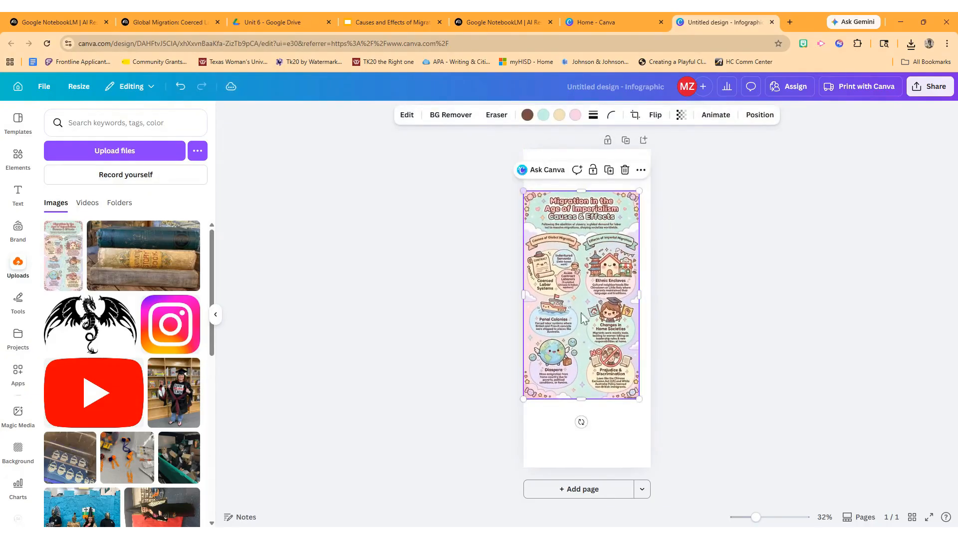
drag(639, 399, 648, 415)
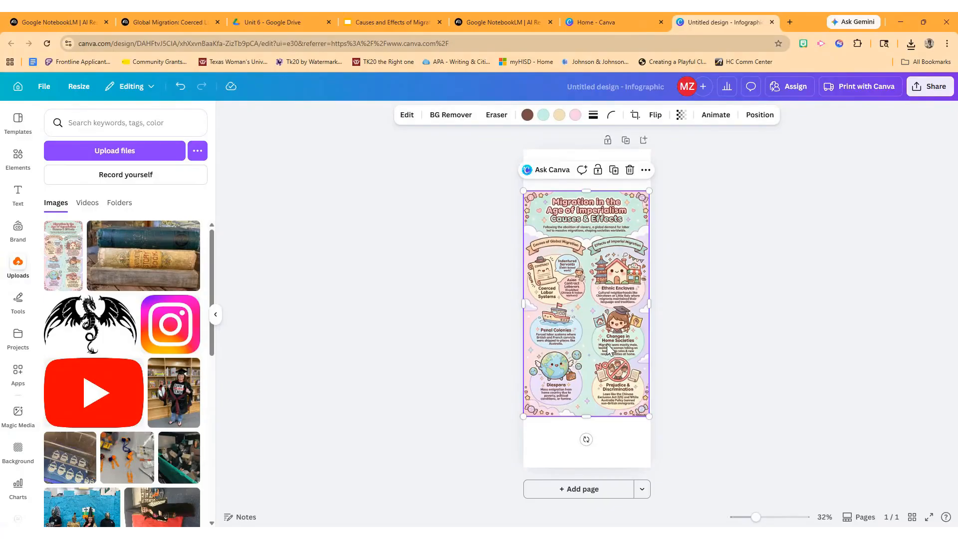
drag(610, 350, 609, 309)
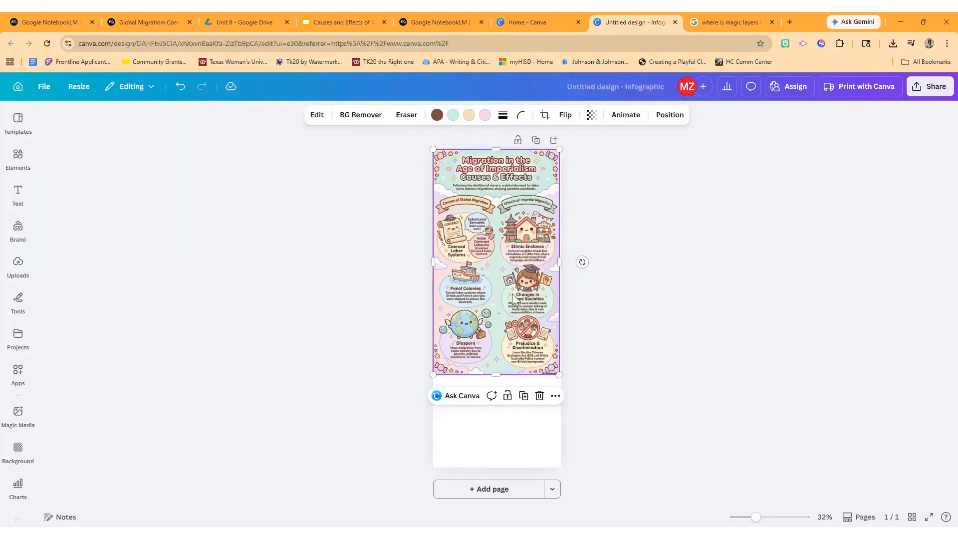
Step: Split the infographic image into separate editable elements with Magic Layers and check individual pieces such as the Prejudice & Discrimination illustration
click(316, 116)
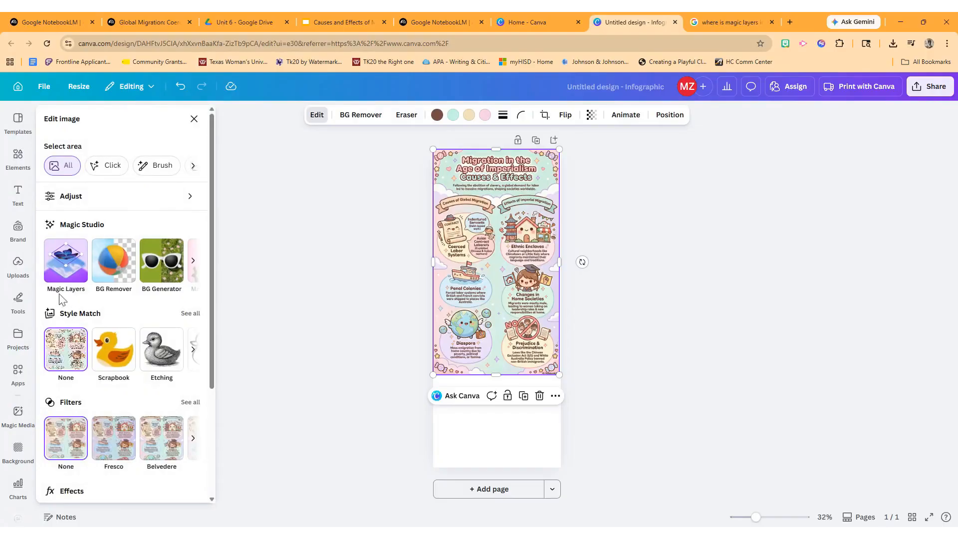
click(65, 268)
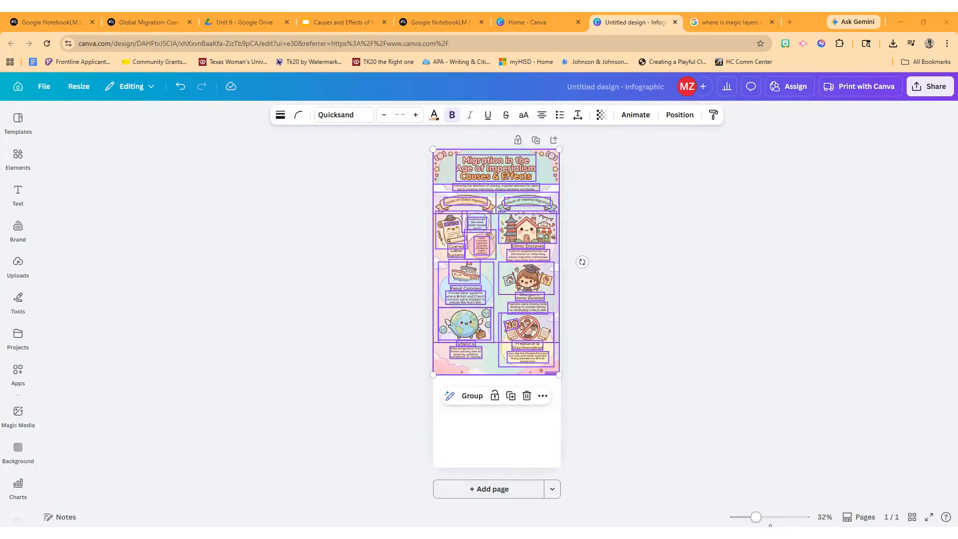
drag(756, 517, 775, 521)
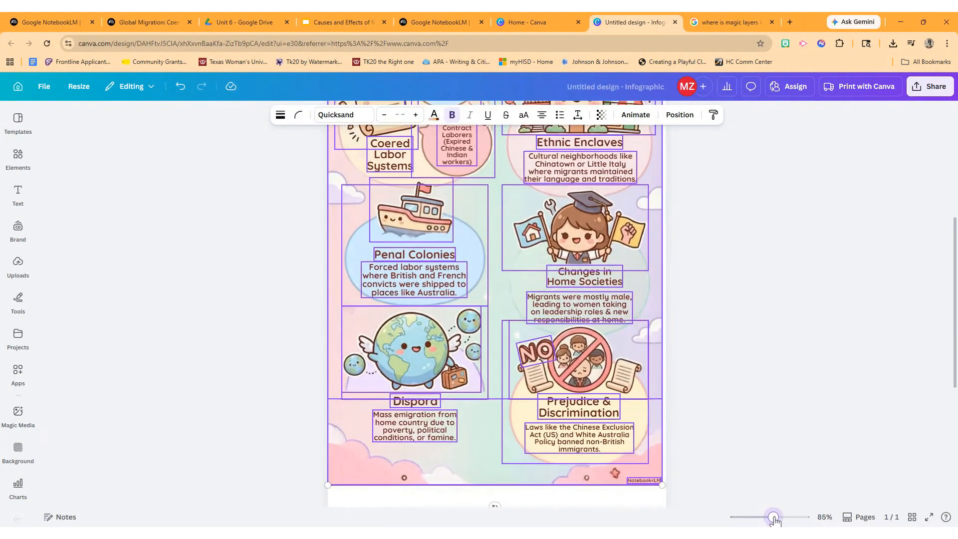
click(541, 449)
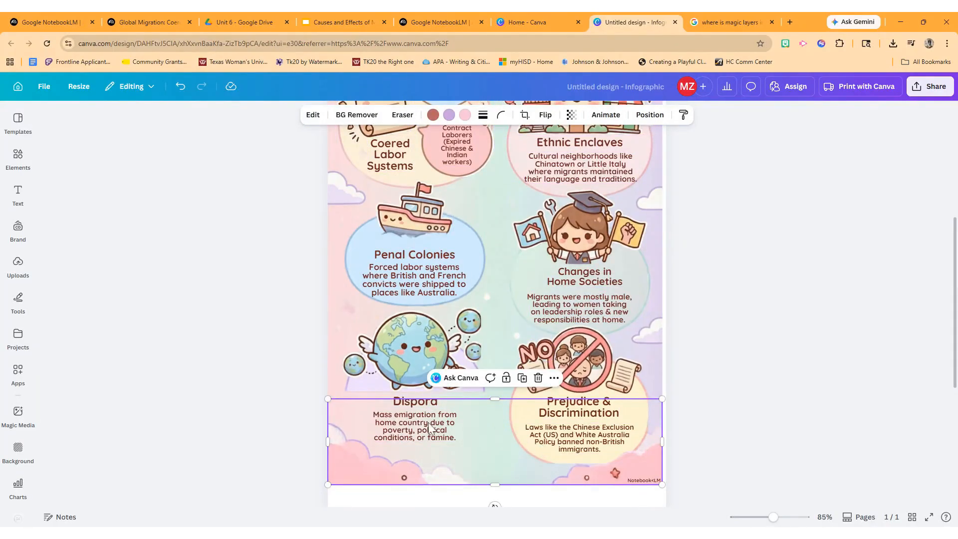
click(580, 371)
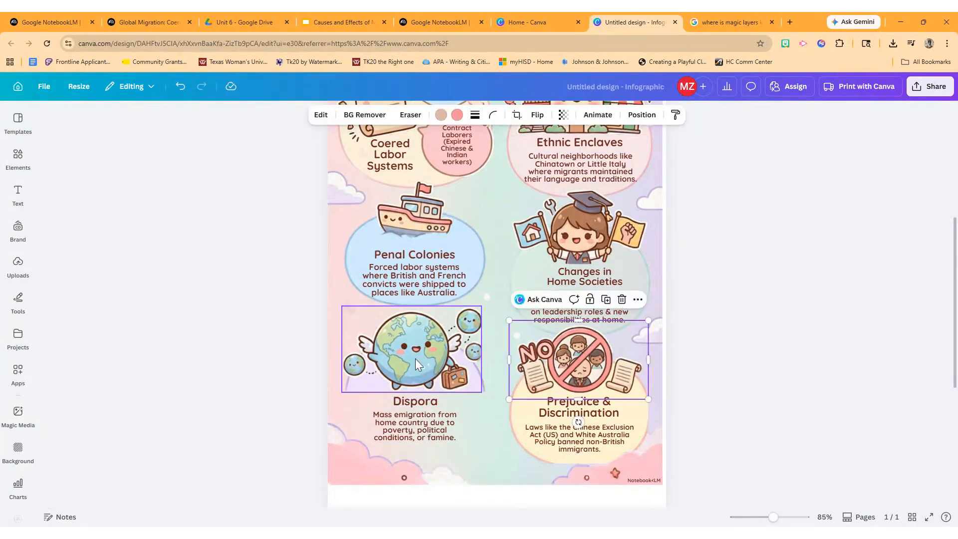
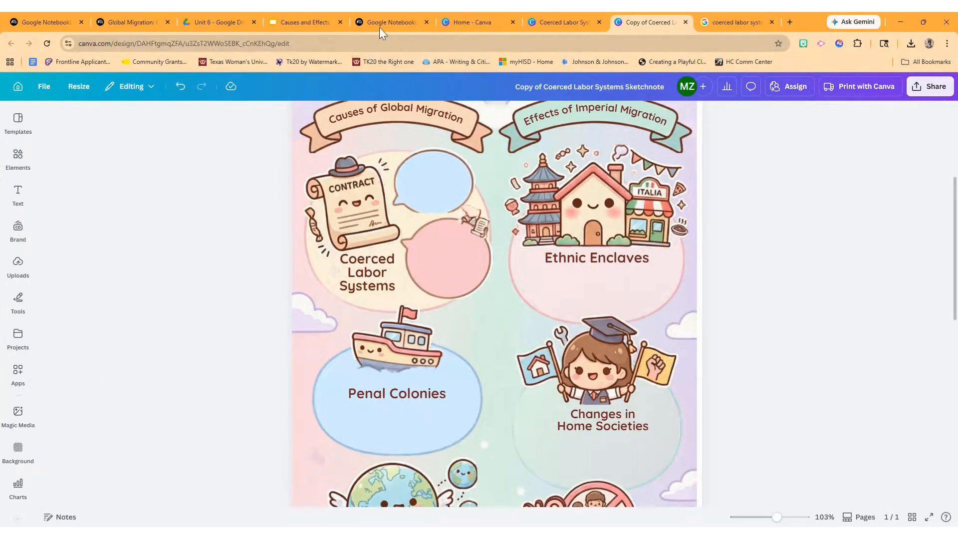
Step: Switch to the Global Migration notebook in NotebookLM and generate a landscape English infographic with auto-selected style and Detailed level
click(135, 22)
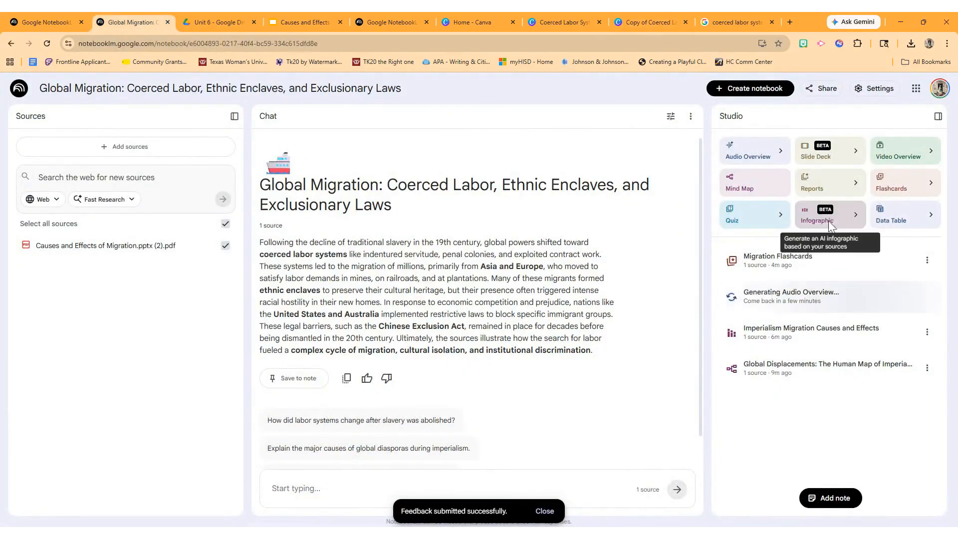
click(855, 214)
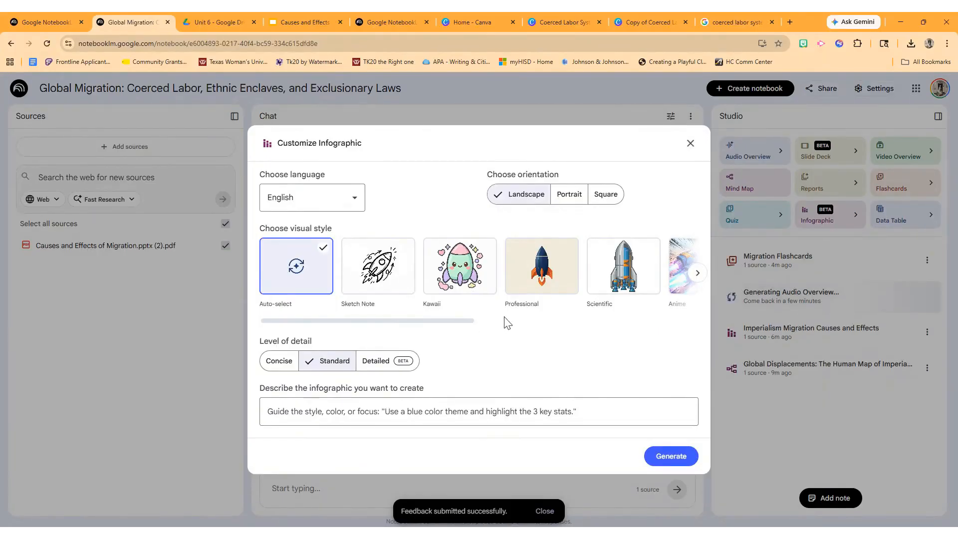
click(697, 274)
click(697, 273)
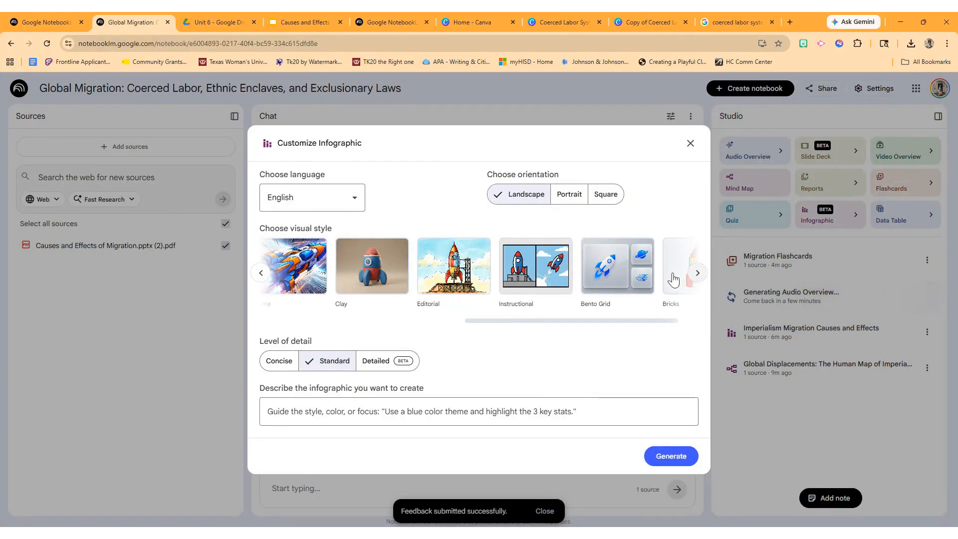
click(261, 274)
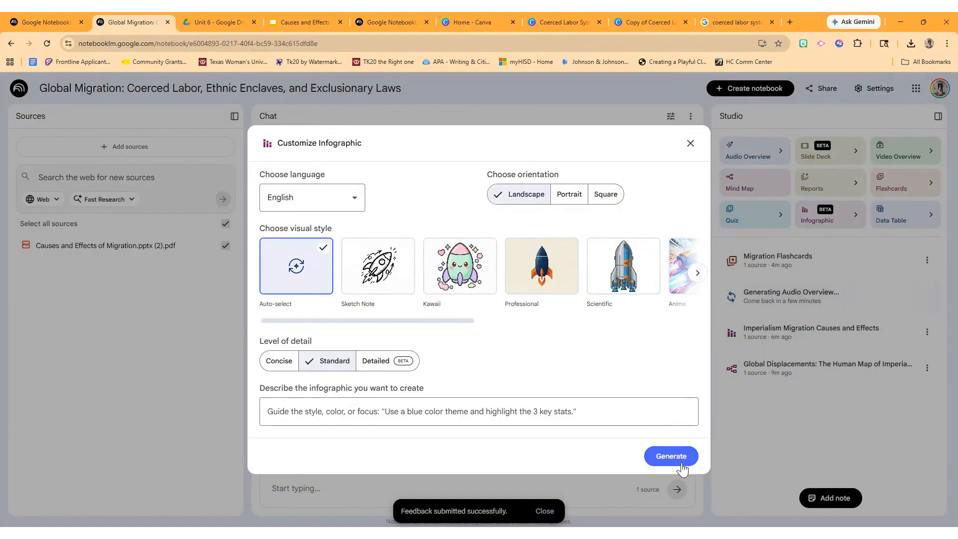
click(384, 364)
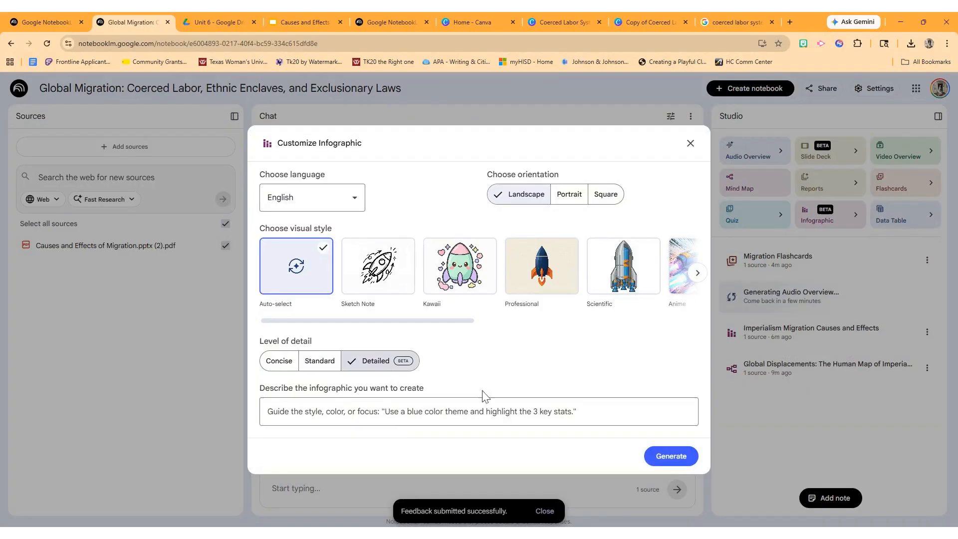
click(671, 456)
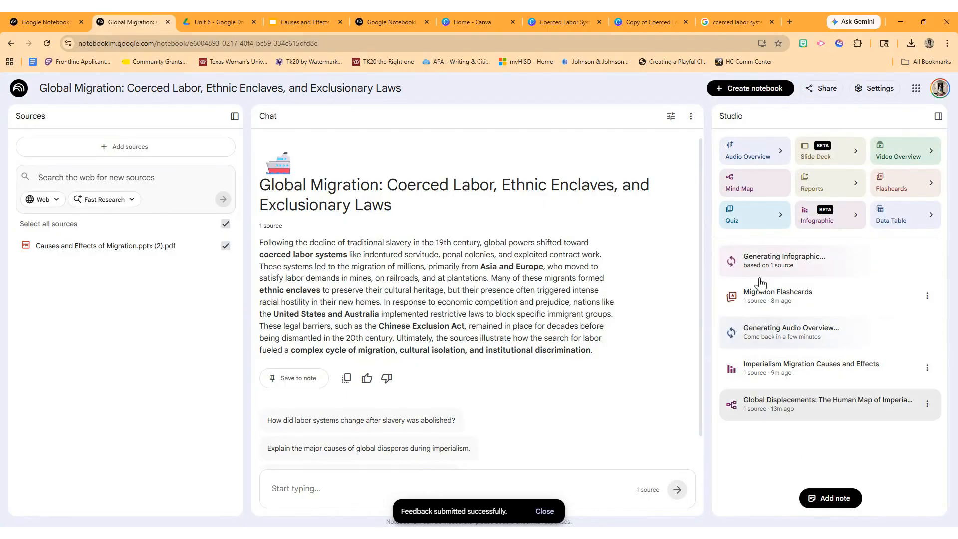
Step: Switch back to the "Copy of Coerced Labor Systems Sketchnote" design in Canva and review its emptied text bubbles
click(652, 21)
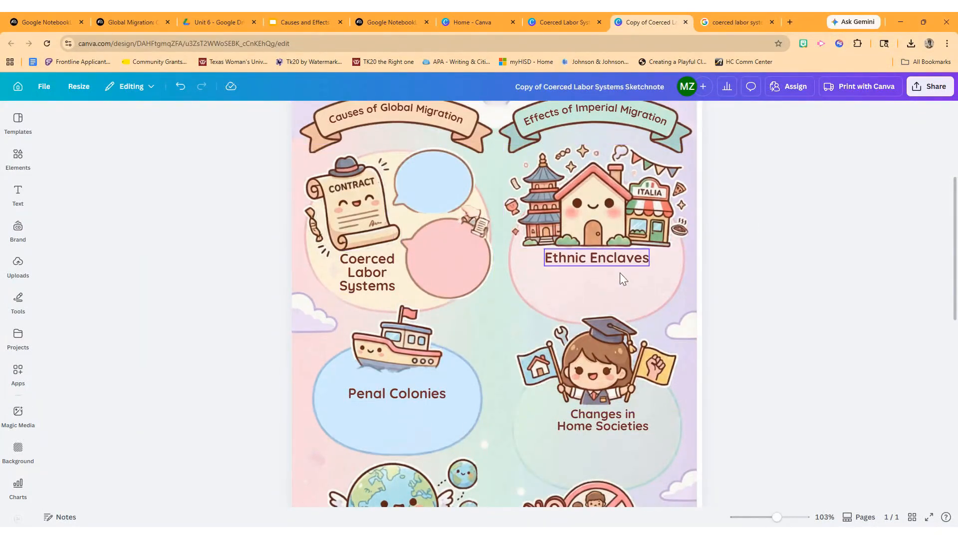
scroll(617, 288, up, 1)
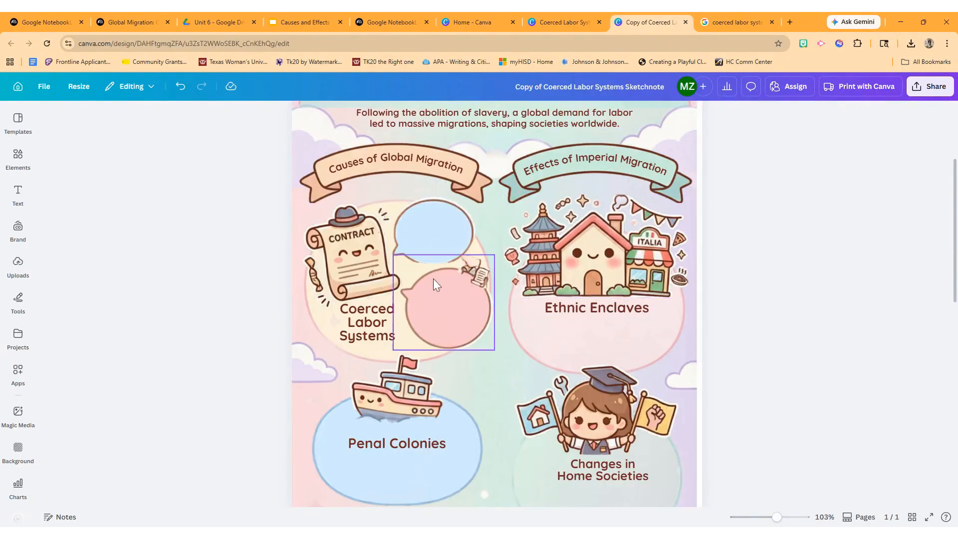
Step: Look over the remaining illustrations and blank areas down the length of the sketchnote page
scroll(466, 377, down, 2)
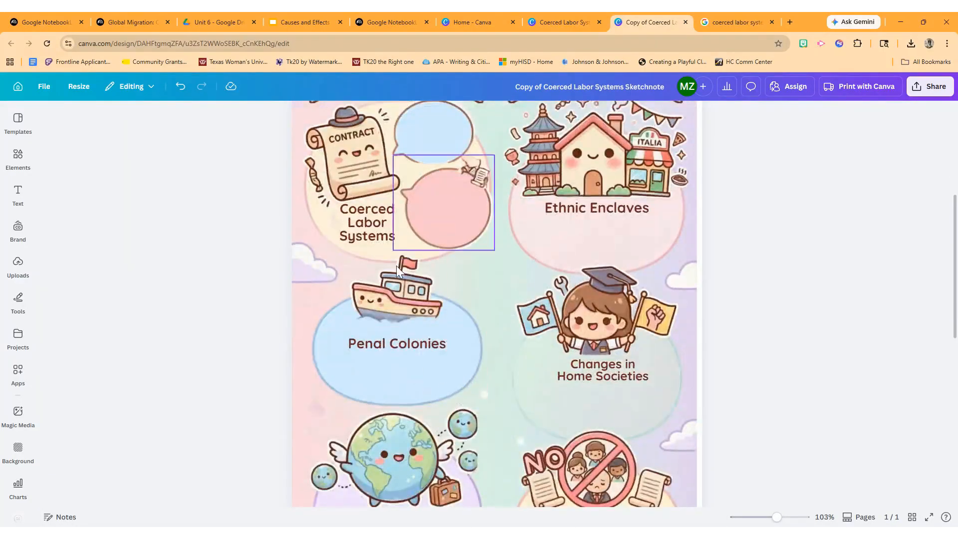
scroll(630, 384, down, 3)
scroll(631, 384, up, 8)
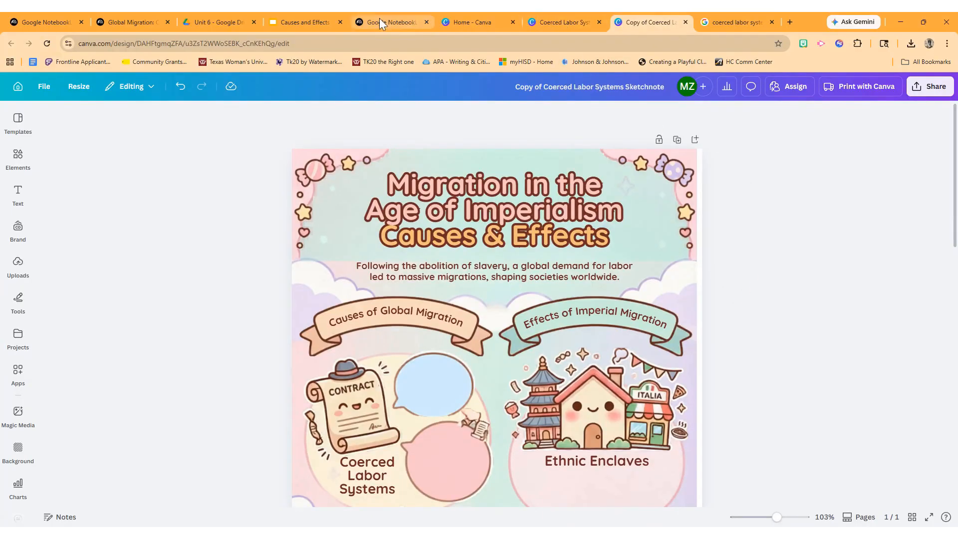
Step: Switch to the Global Migration notebook in NotebookLM and play the opening of "The Human Supply Chain of Imperialism" audio overview
click(111, 25)
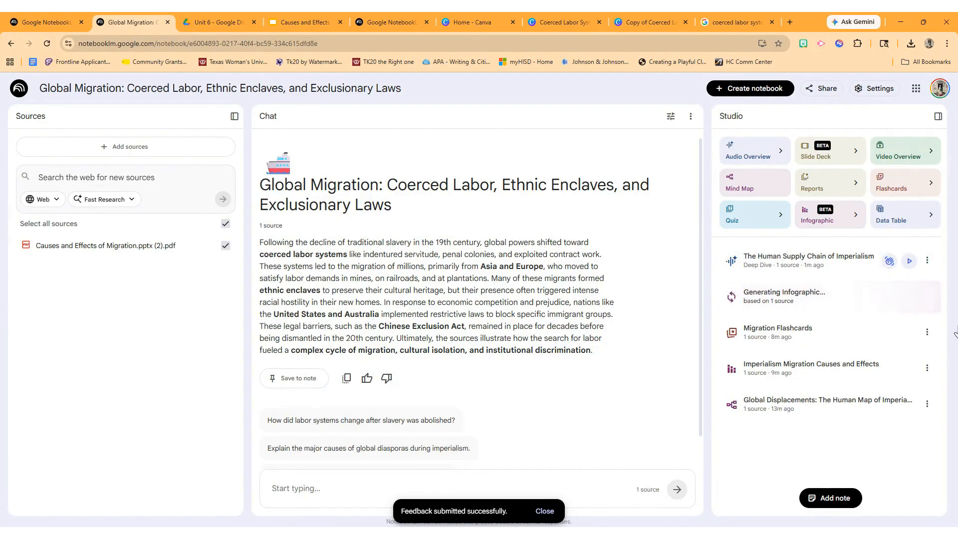
click(889, 263)
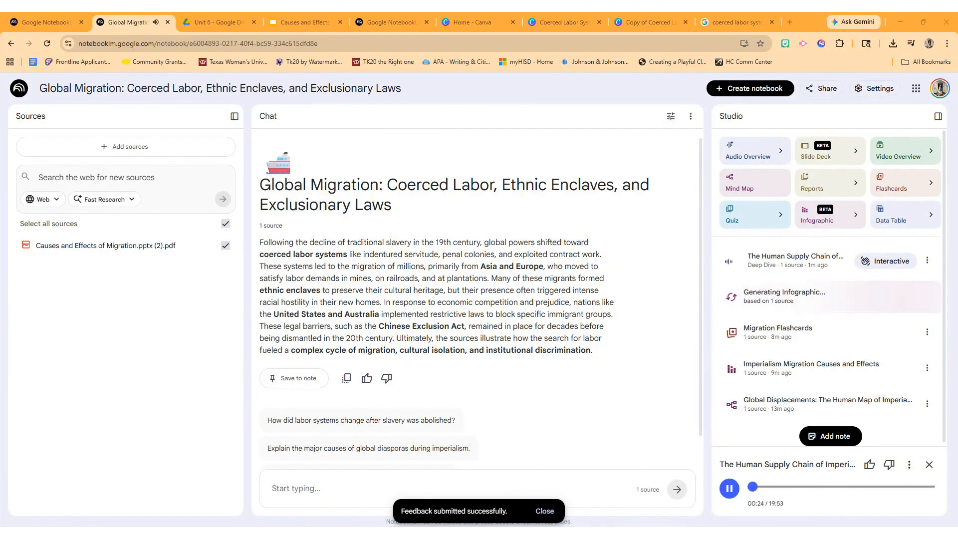
key(space)
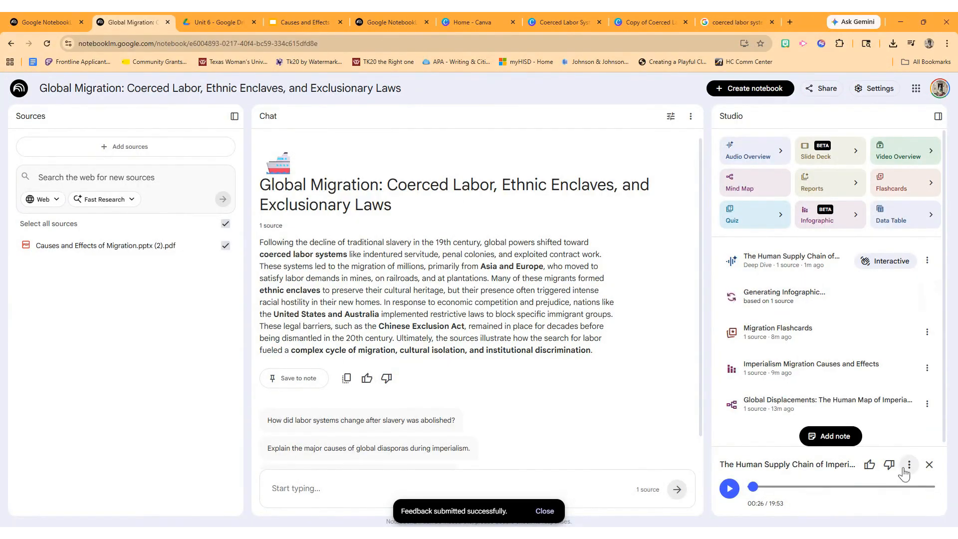
click(928, 465)
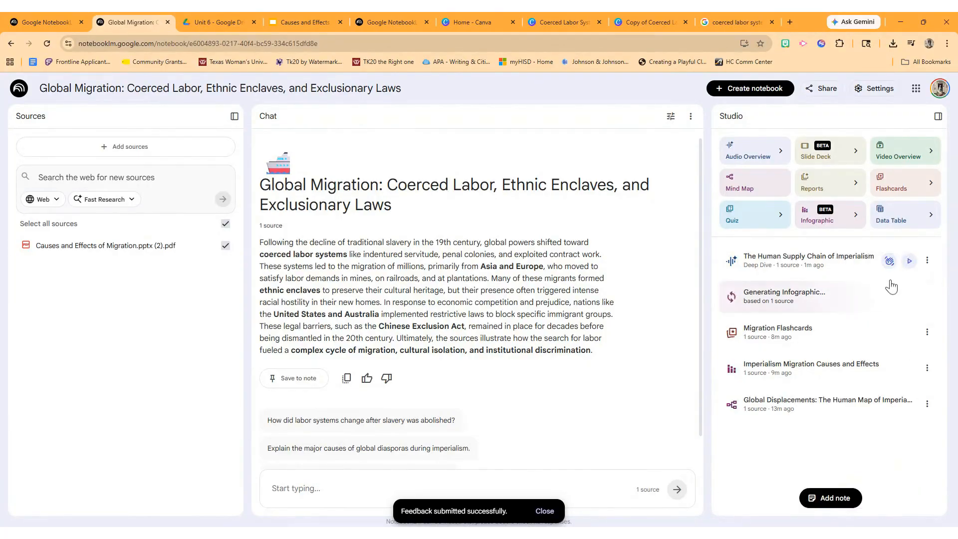
Step: Play "The Human Supply Chain of Imperialism" in interactive mode and try to join the hosts' discussion
click(890, 263)
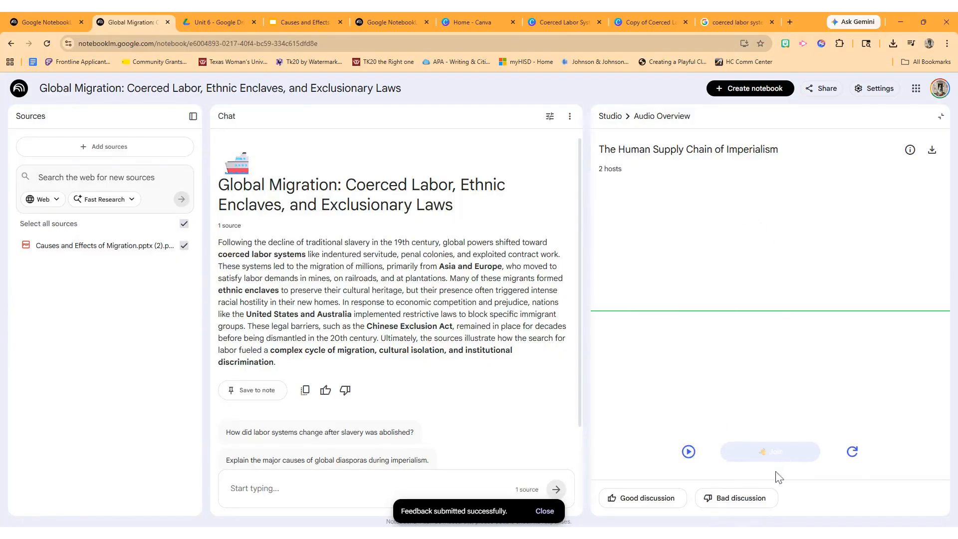
click(689, 452)
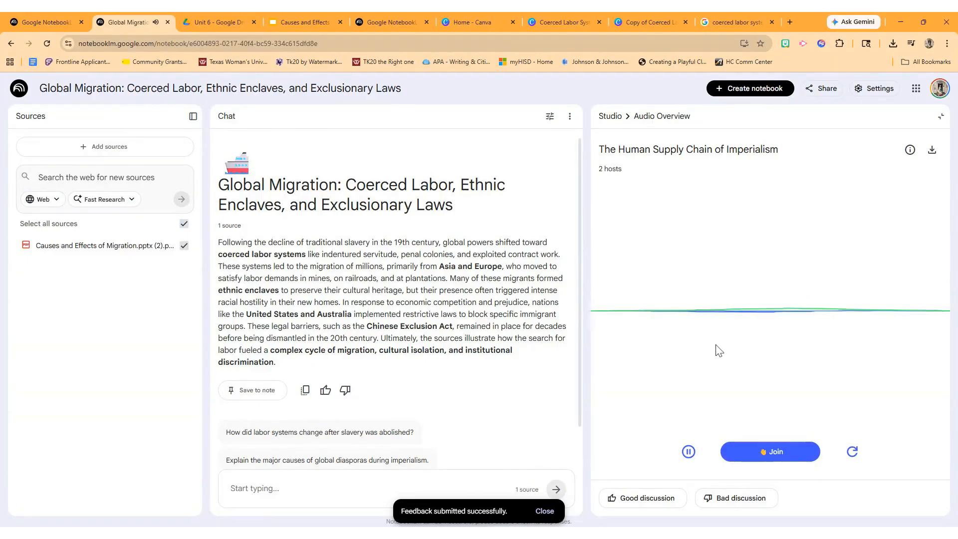
click(774, 457)
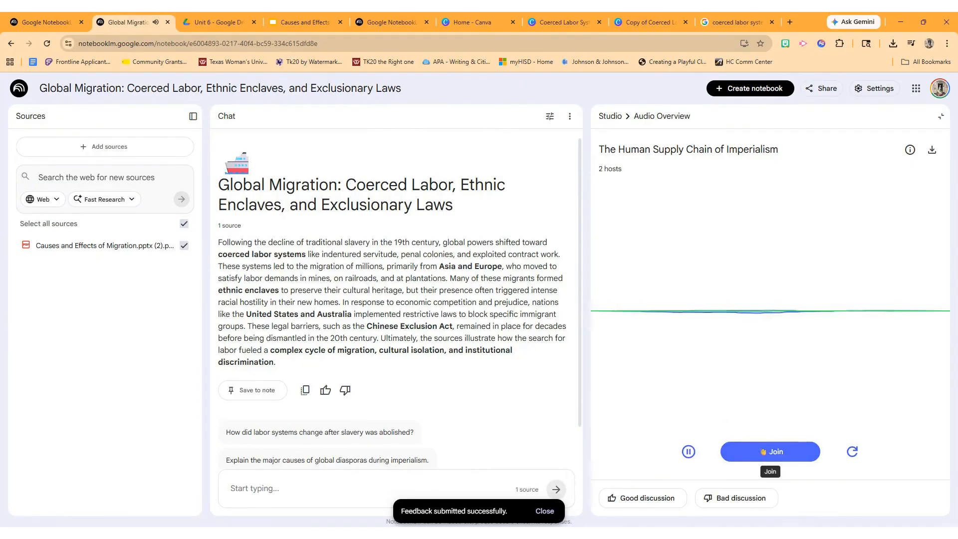
click(762, 452)
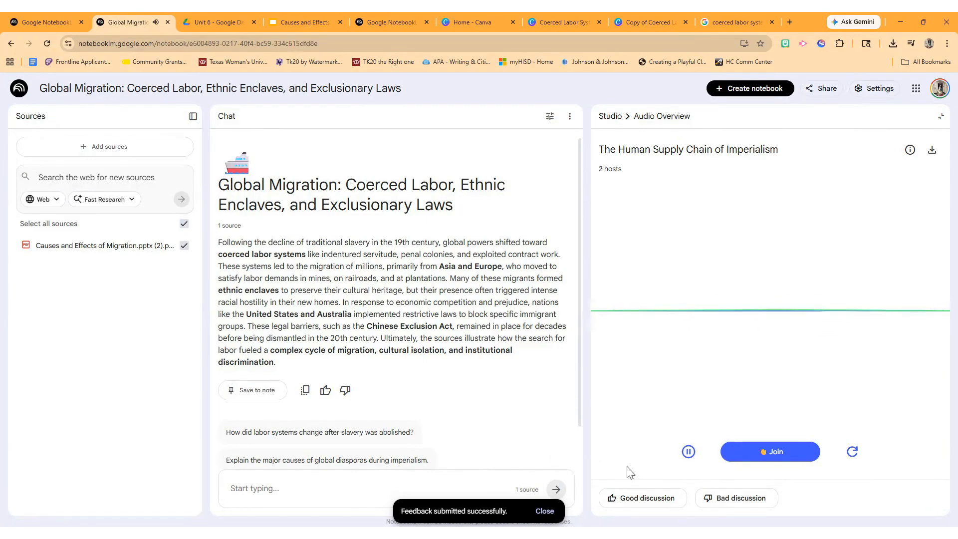
click(688, 452)
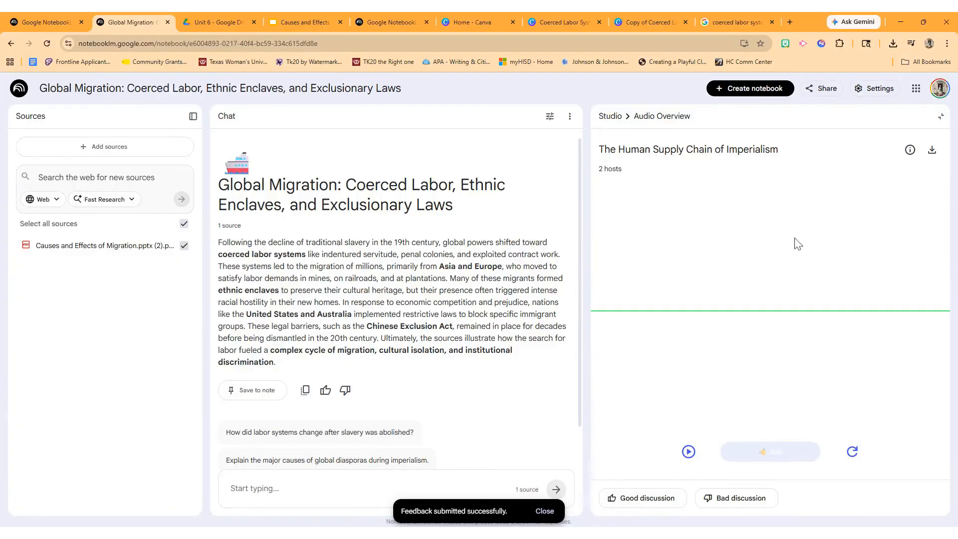
click(611, 119)
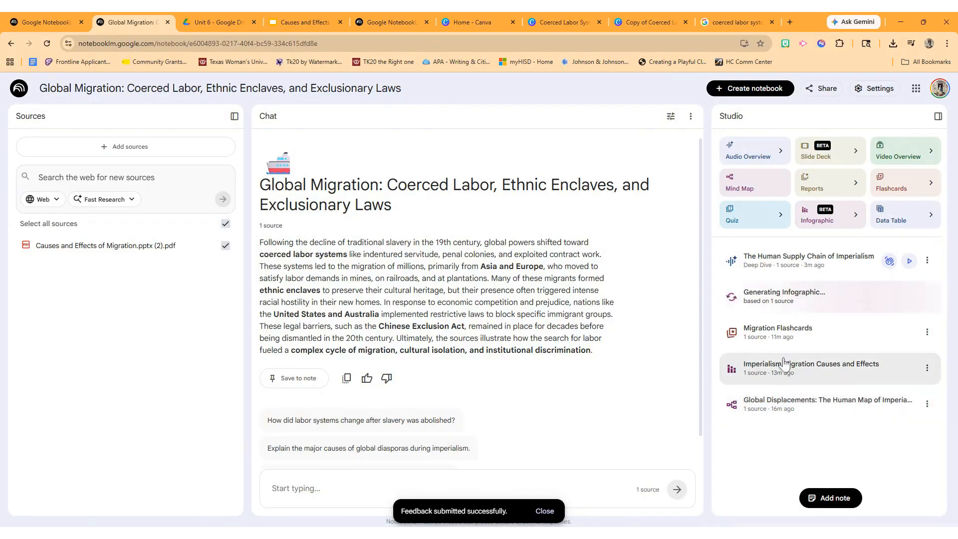
Step: Open the Migration Flashcards and preview the first card in the expanded view
click(788, 335)
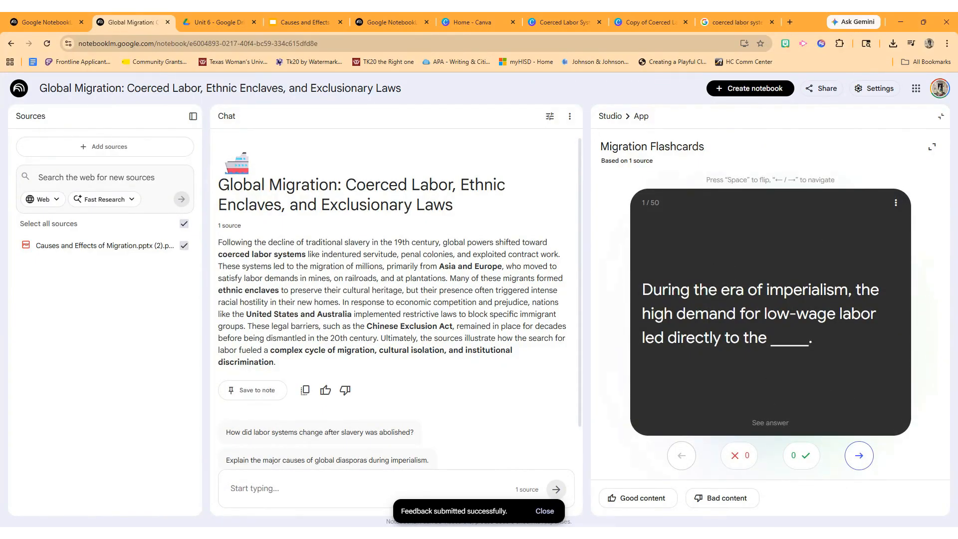
click(934, 148)
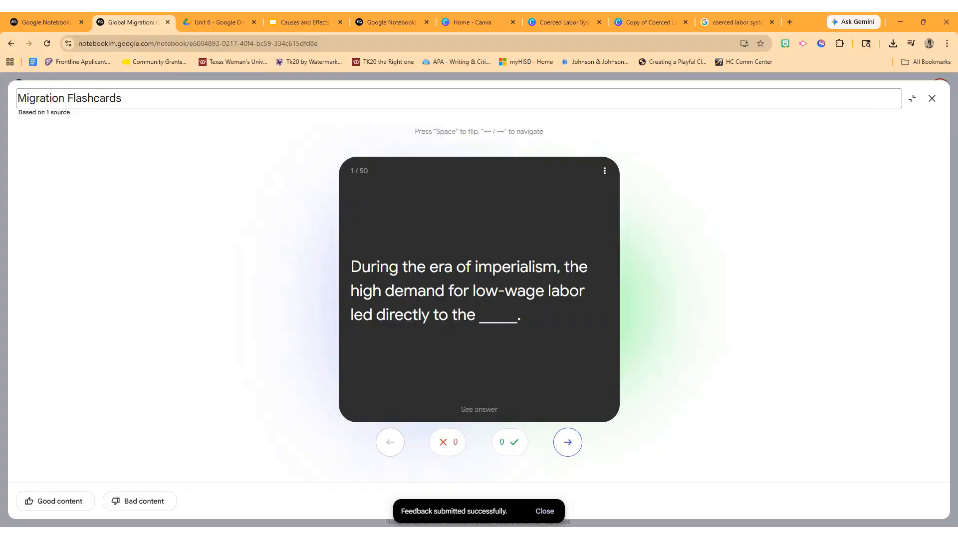
click(912, 100)
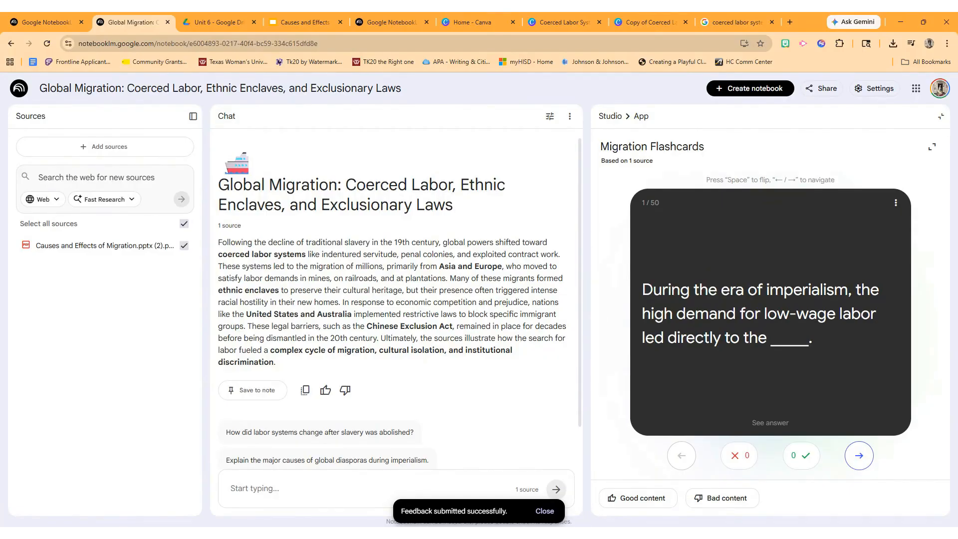
Step: Reveal the first flashcard's answer, request a detailed explanation of it in the chat, and review the response
click(768, 422)
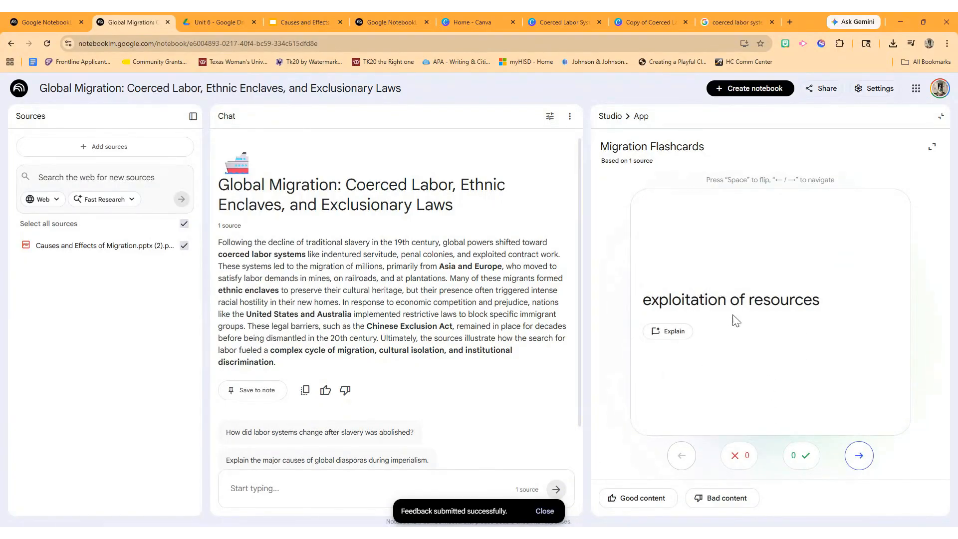
click(669, 340)
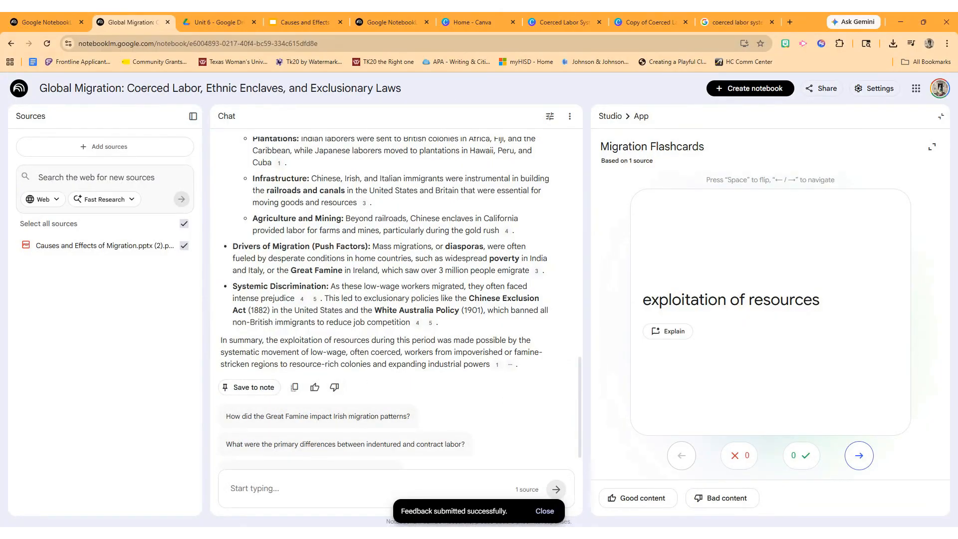
scroll(534, 355, down, 1)
scroll(573, 250, up, 10)
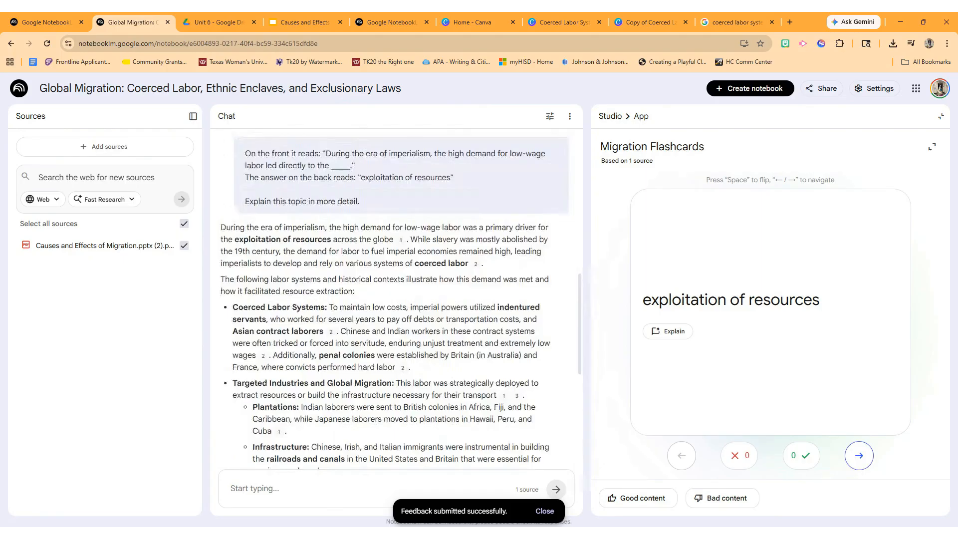
Step: Leave the flashcards and open the generated "Global Migration and Labor History" infographic
click(610, 117)
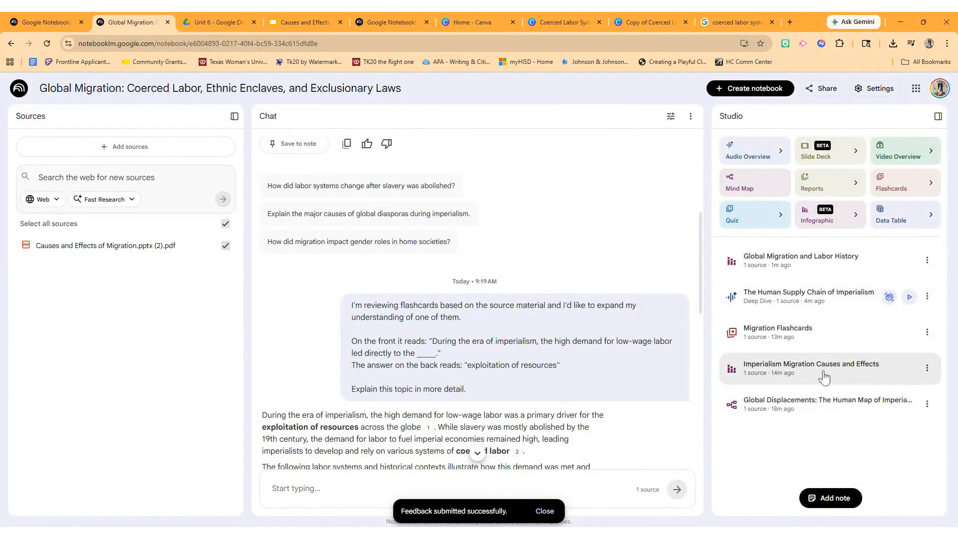
click(795, 274)
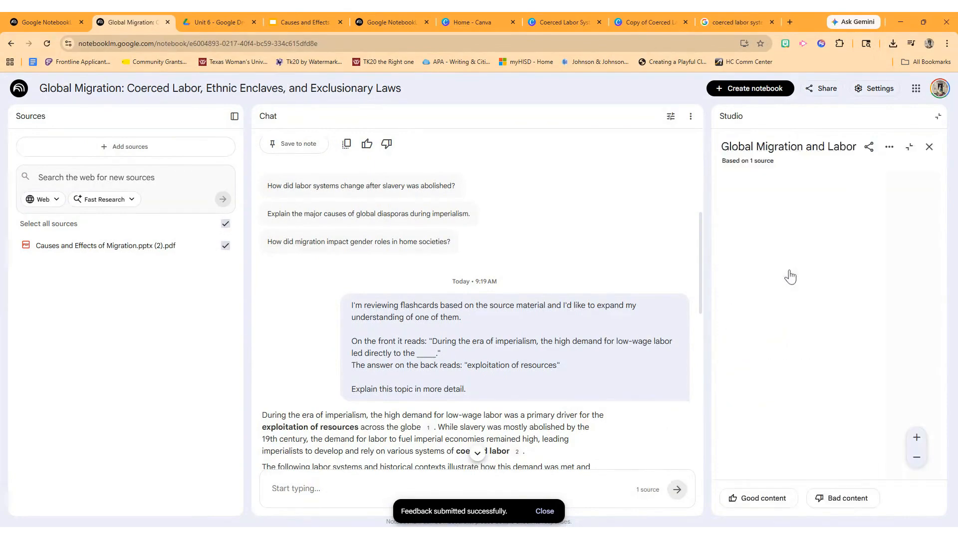